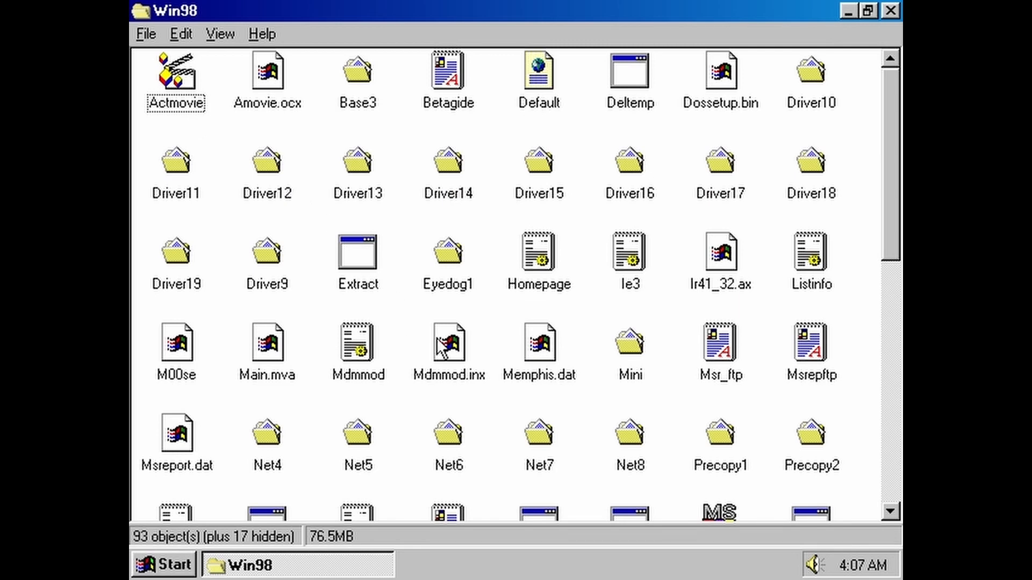
# Launch Memphis Setup from the Win98 folder and accept the license agreement
pyautogui.moveTo(891, 135); pyautogui.dragTo(891, 214)
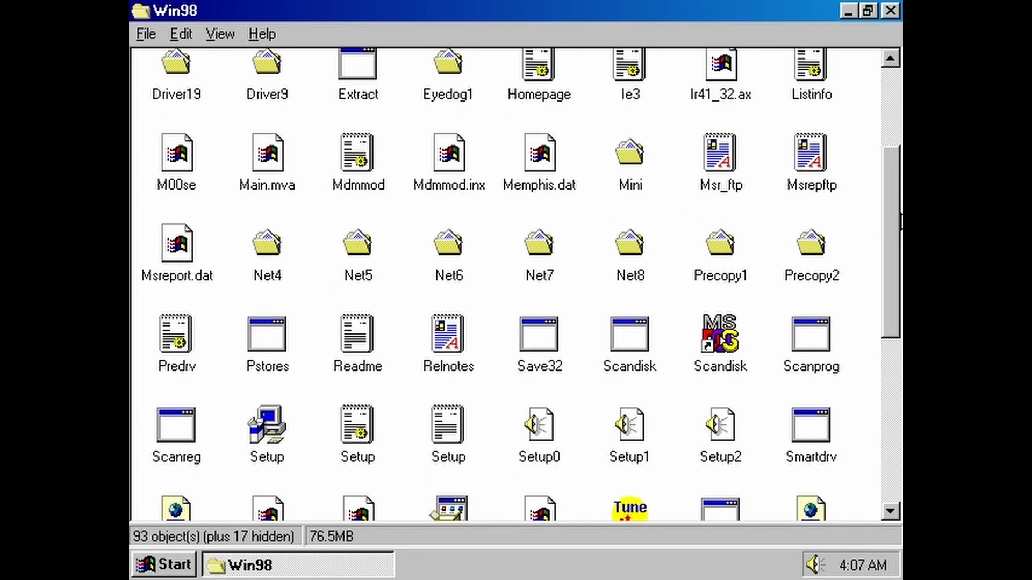
pyautogui.doubleClick(268, 436)
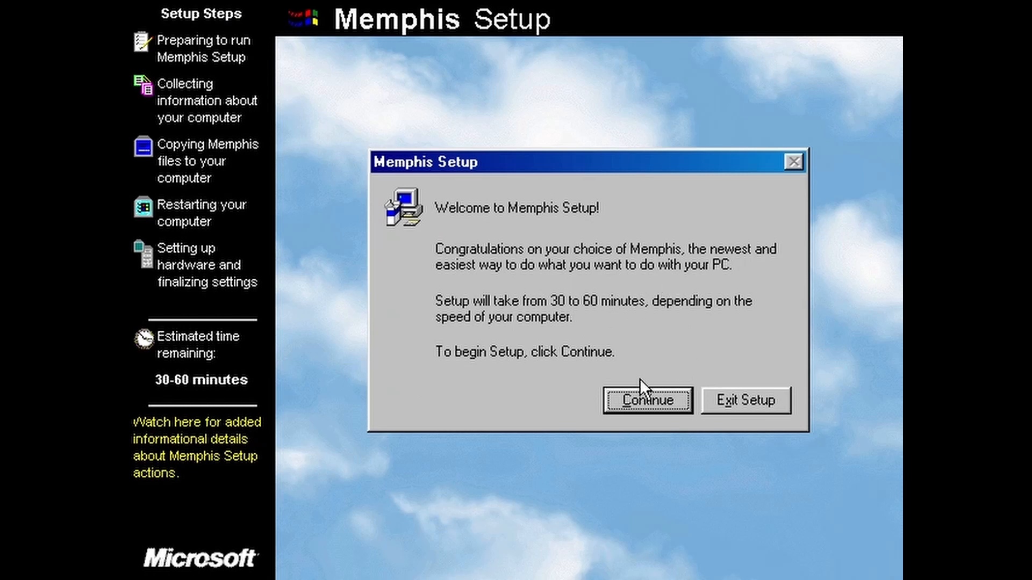
pyautogui.click(647, 411)
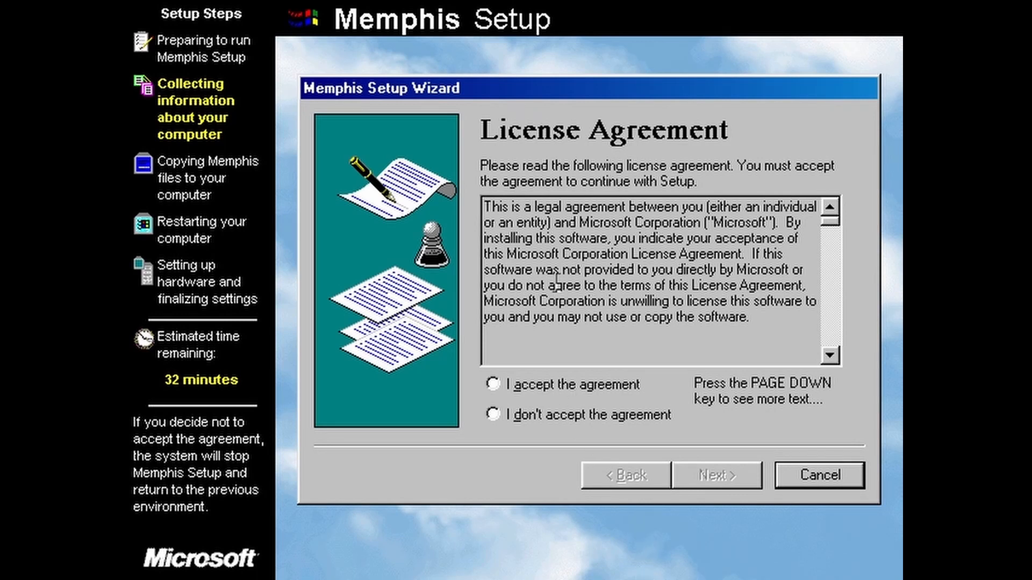
pyautogui.click(517, 389)
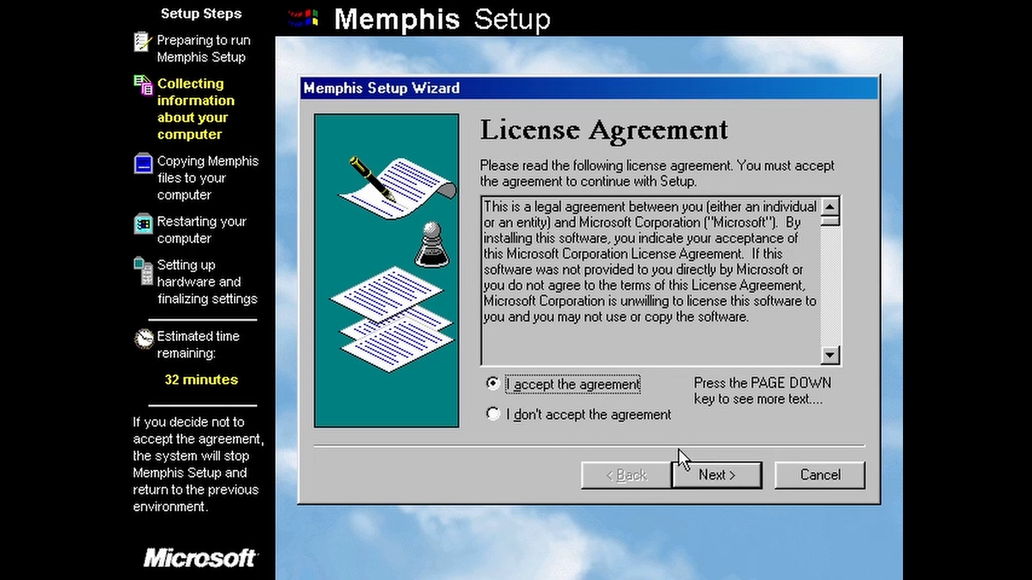
pyautogui.click(681, 469)
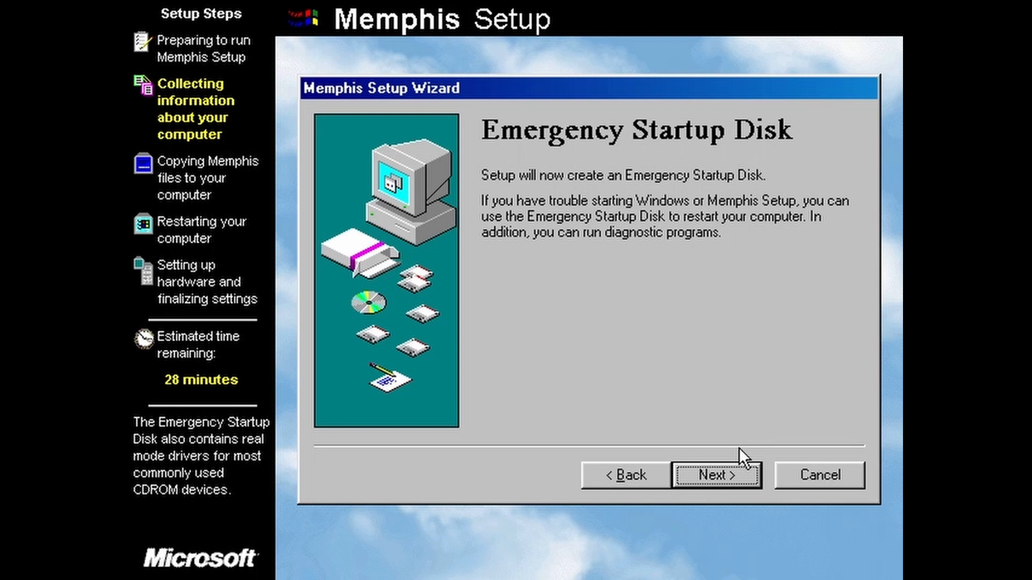
# Skip creating the Emergency Startup Disk by cancelling the disk request, and continue to file copying
pyautogui.press('Return')
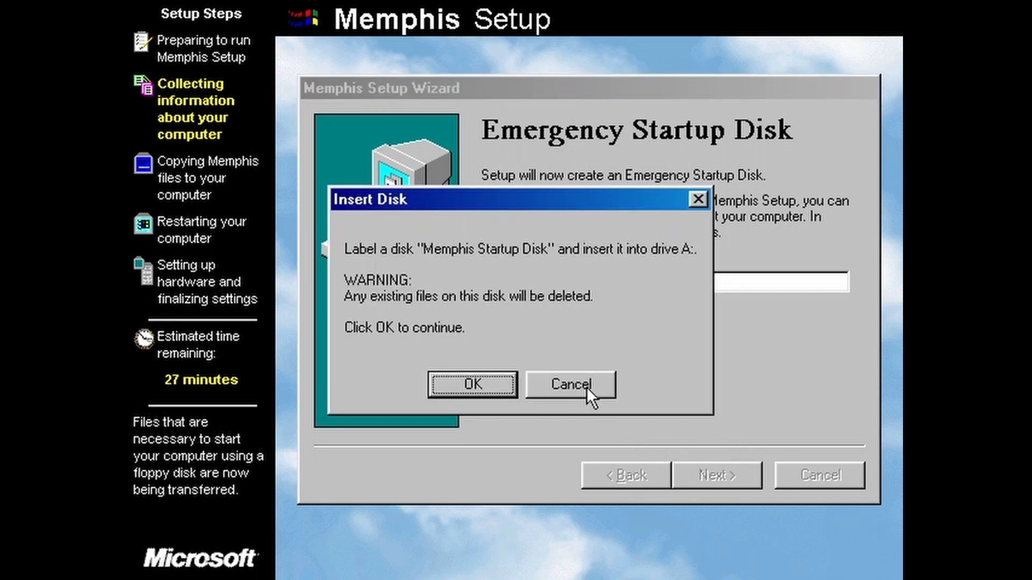
pyautogui.click(586, 387)
pyautogui.click(745, 465)
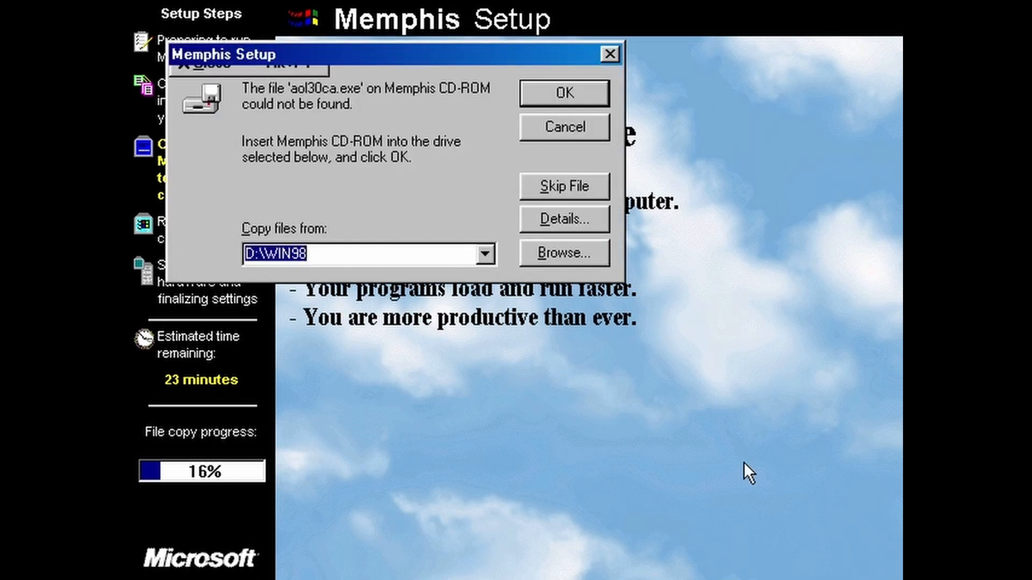
# Skip the missing files aol30ca.exe, aol30uk.exe, aol30us.exe and cs3kit.exe so that file copying continues
pyautogui.hotkey('alt', 'space')
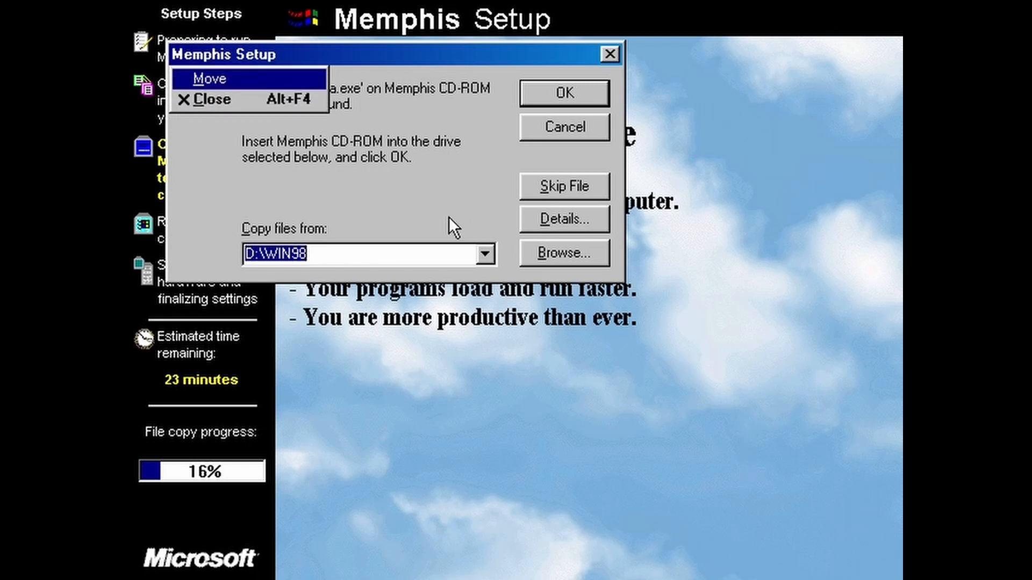
pyautogui.press('Escape')
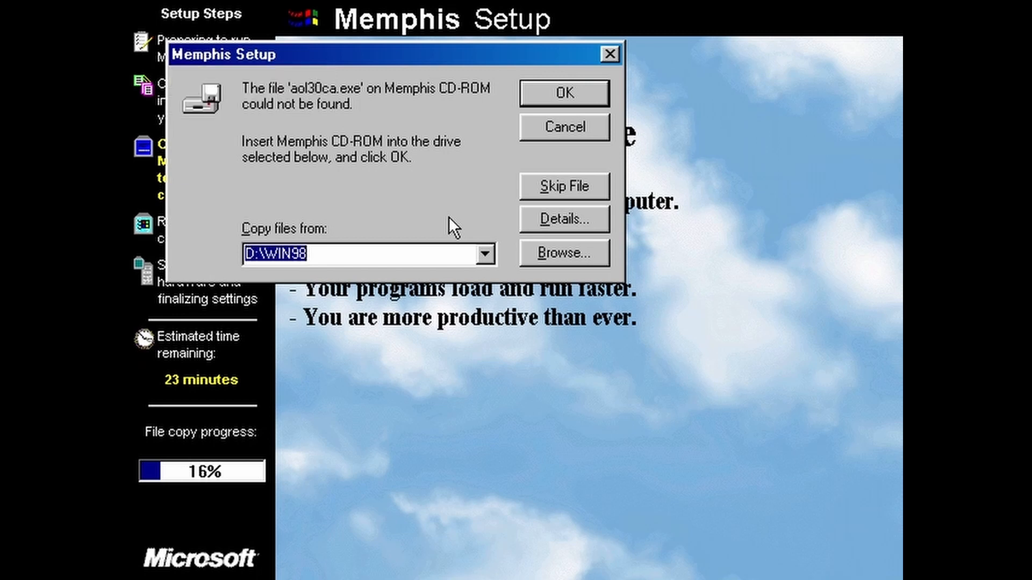
pyautogui.click(526, 183)
pyautogui.click(526, 181)
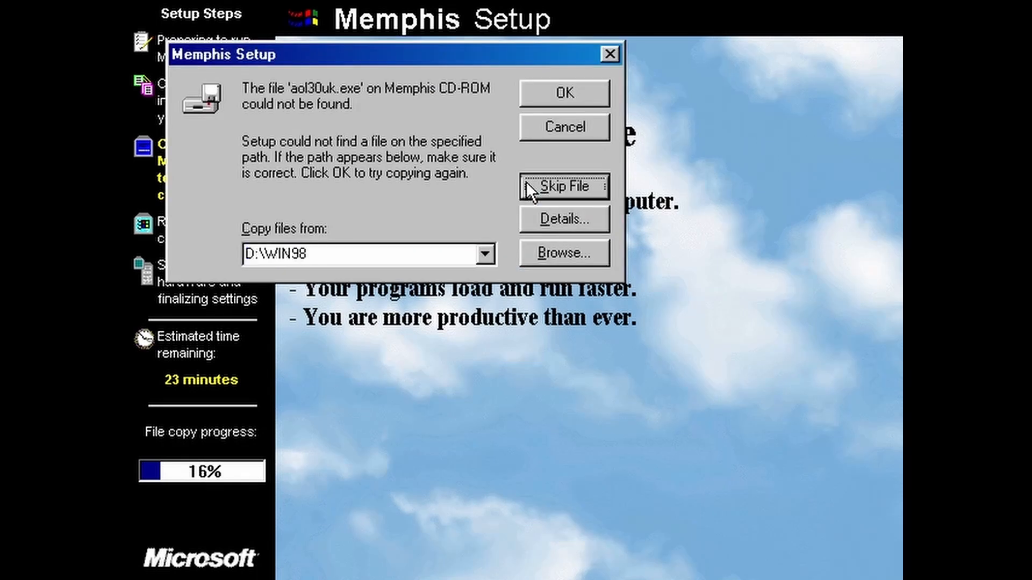
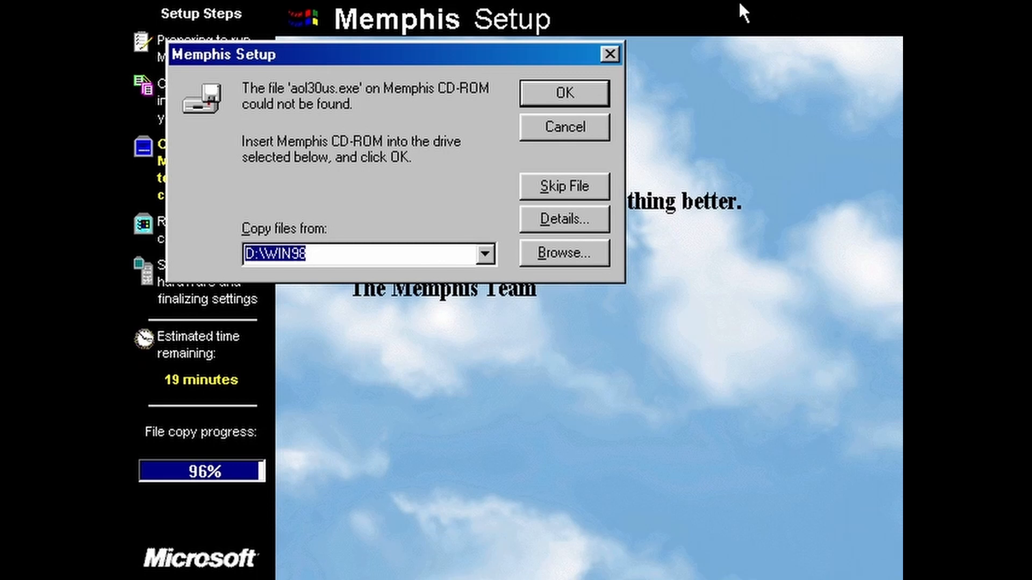
pyautogui.click(570, 173)
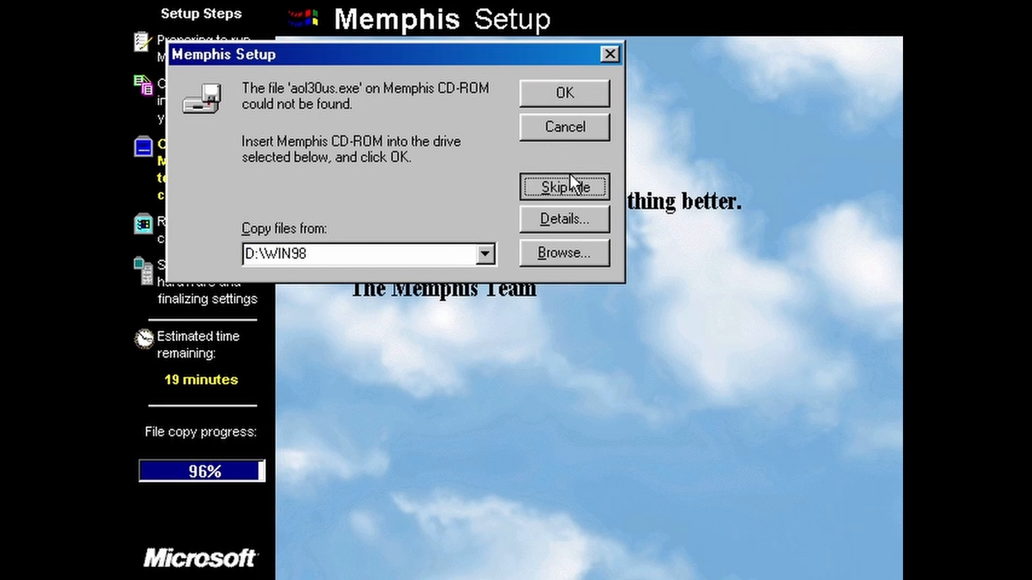
pyautogui.click(570, 173)
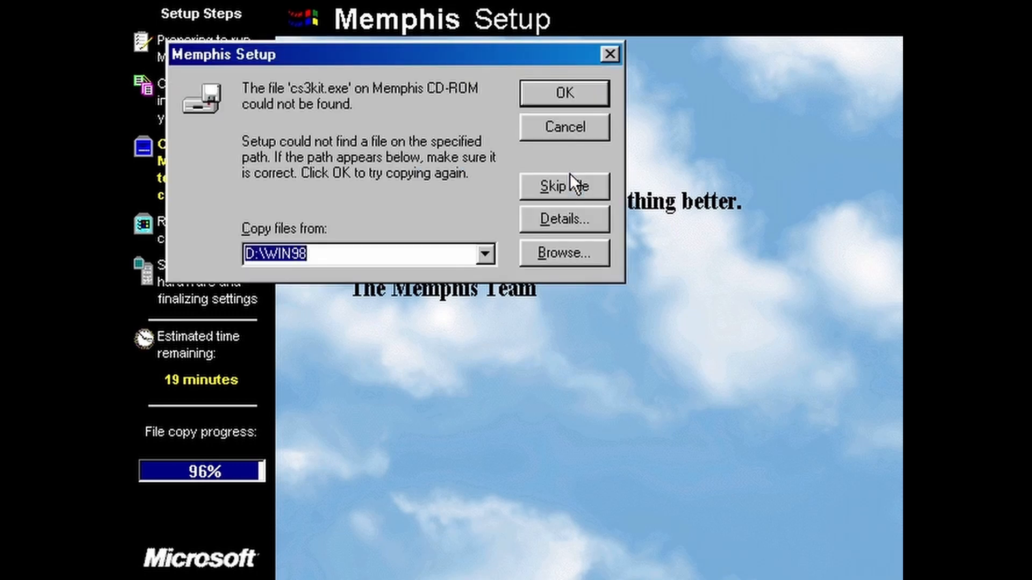
pyautogui.click(571, 174)
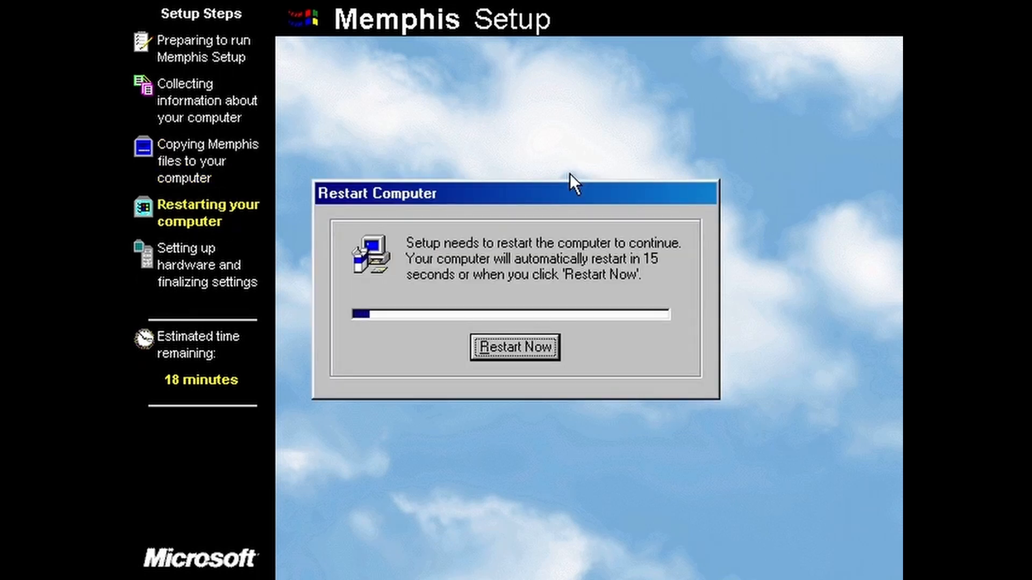
# Continue setup through two restarts, logging on to Microsoft Networking with a blank password and confirming the Memphis CD-ROM request
pyautogui.press('Return')
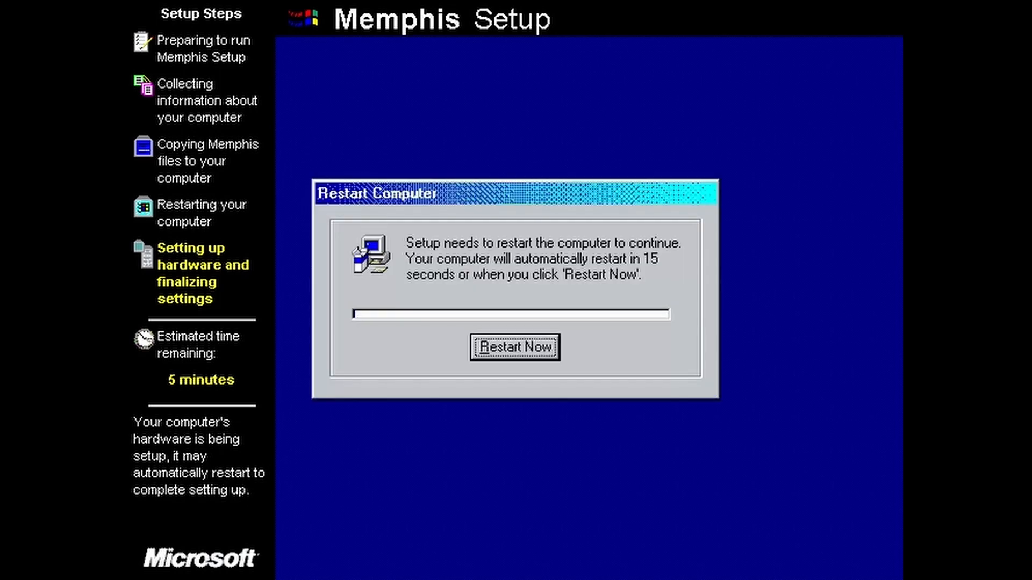
pyautogui.press('Return')
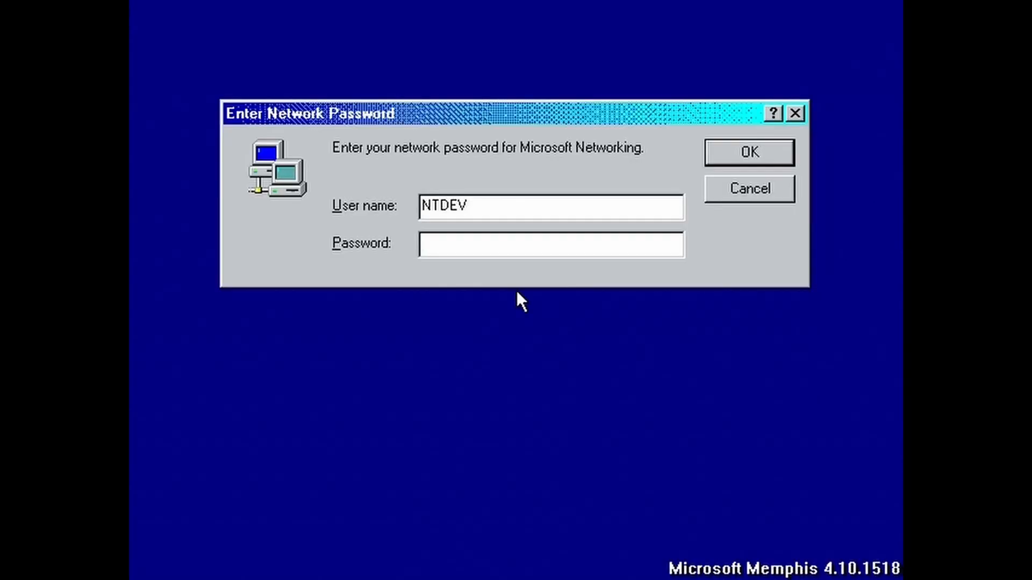
pyautogui.press('Return')
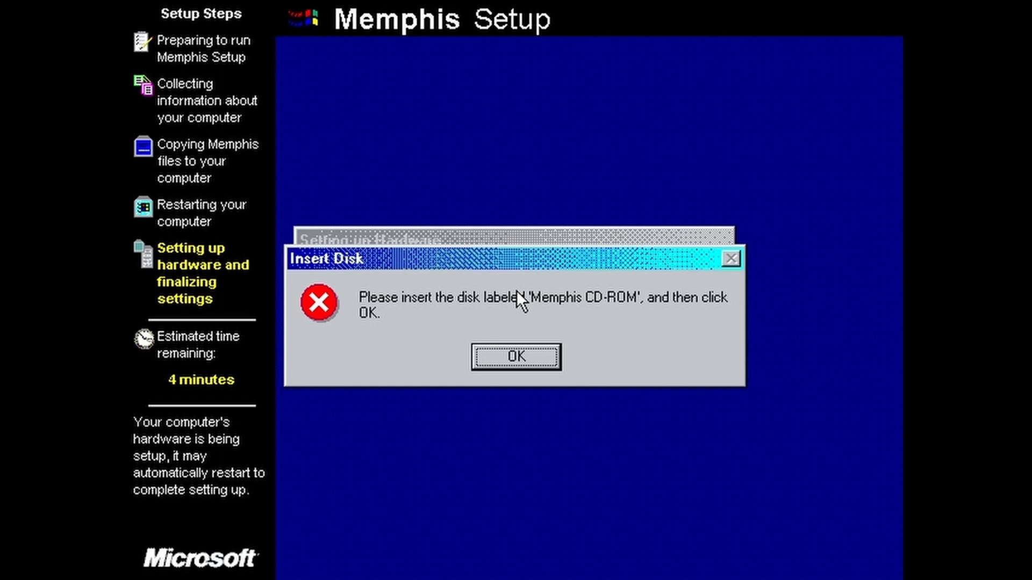
pyautogui.press('Return')
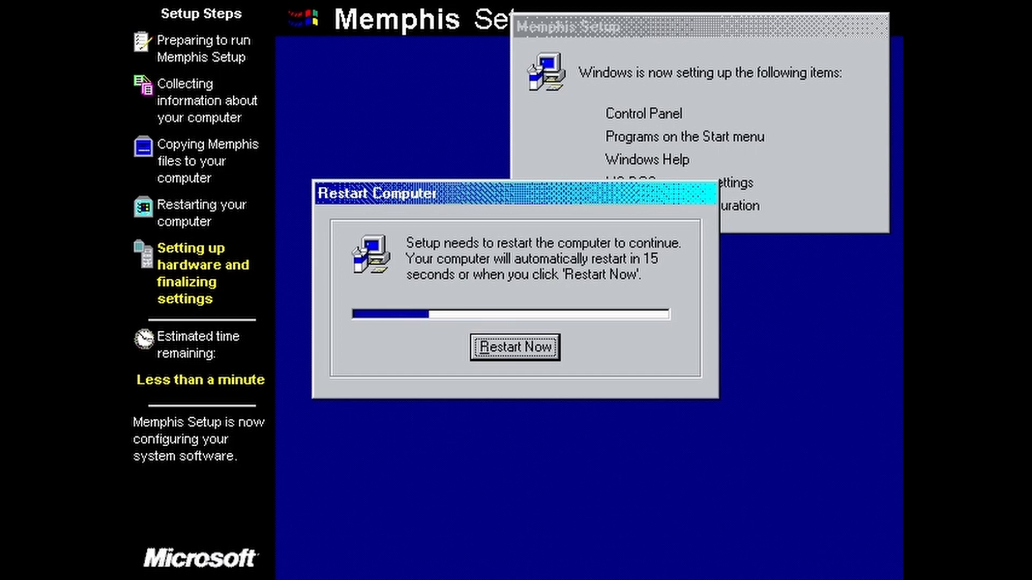
# Restart to complete setup and log on to the desktop with a blank network password, dismissing the Welcome screen
pyautogui.press('Return')
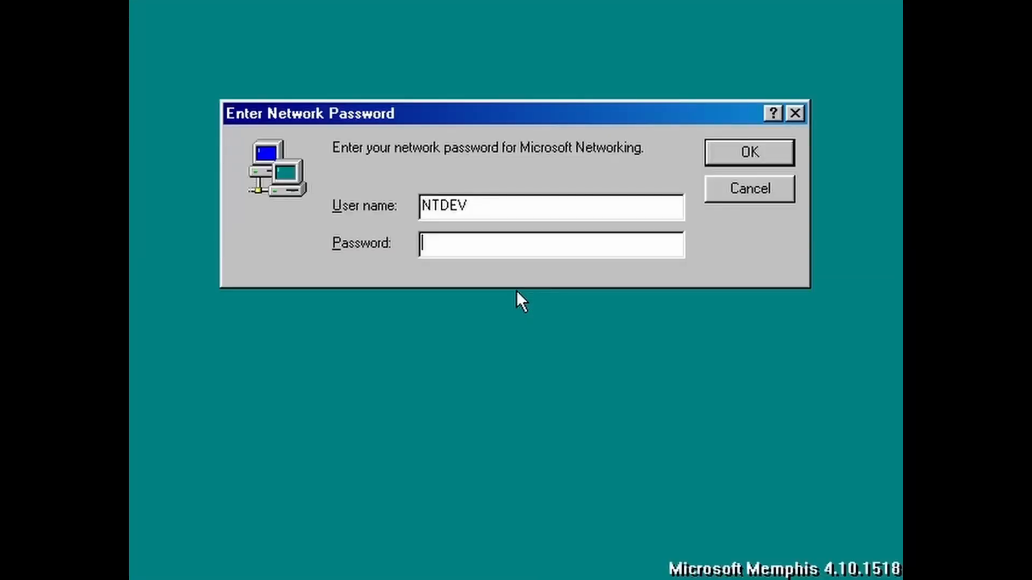
pyautogui.press('Return')
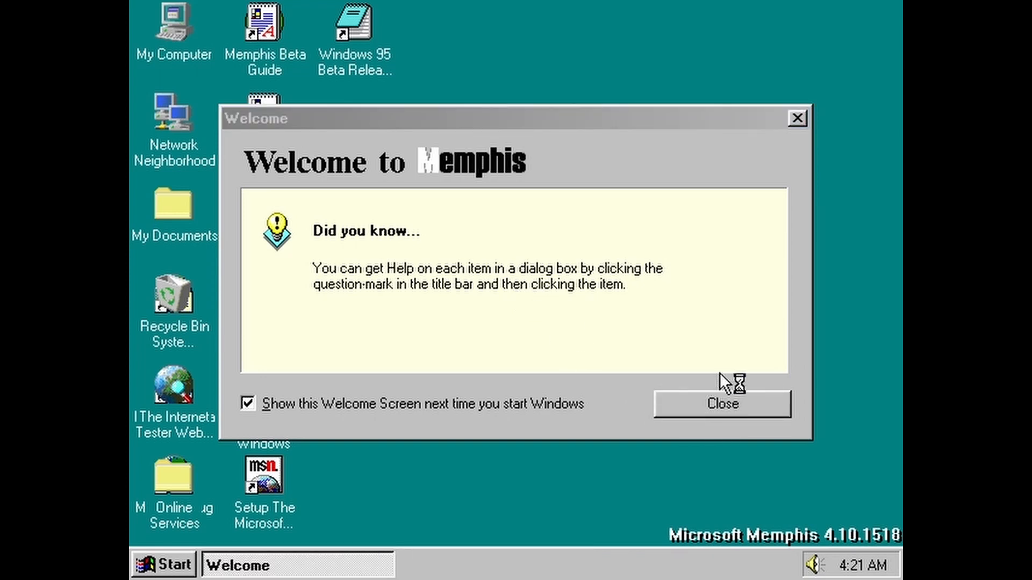
pyautogui.click(734, 399)
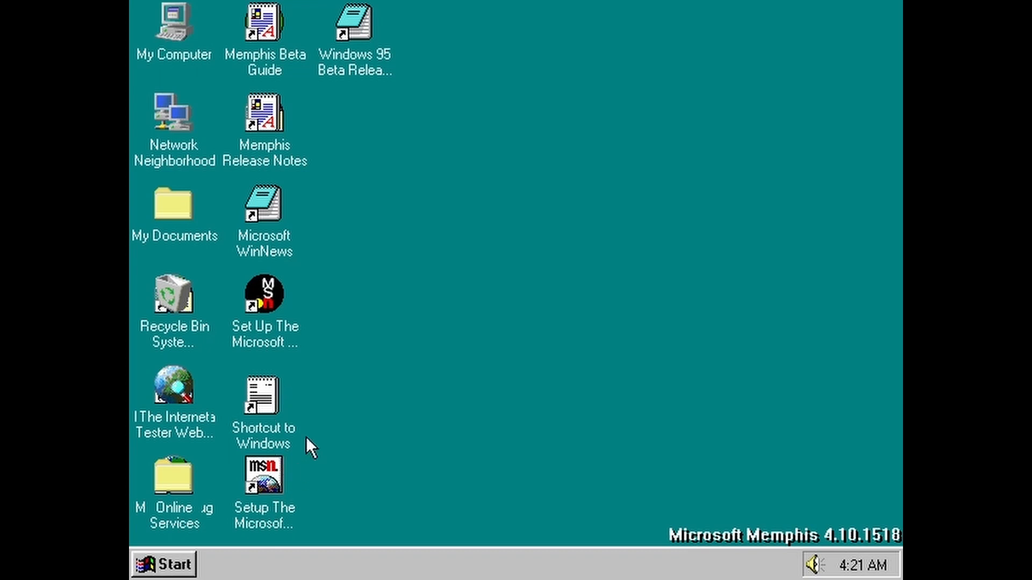
# Add the line "Memphis 1518" at the end of the Windows text file opened from its desktop shortcut, and close the file
pyautogui.doubleClick(265, 380)
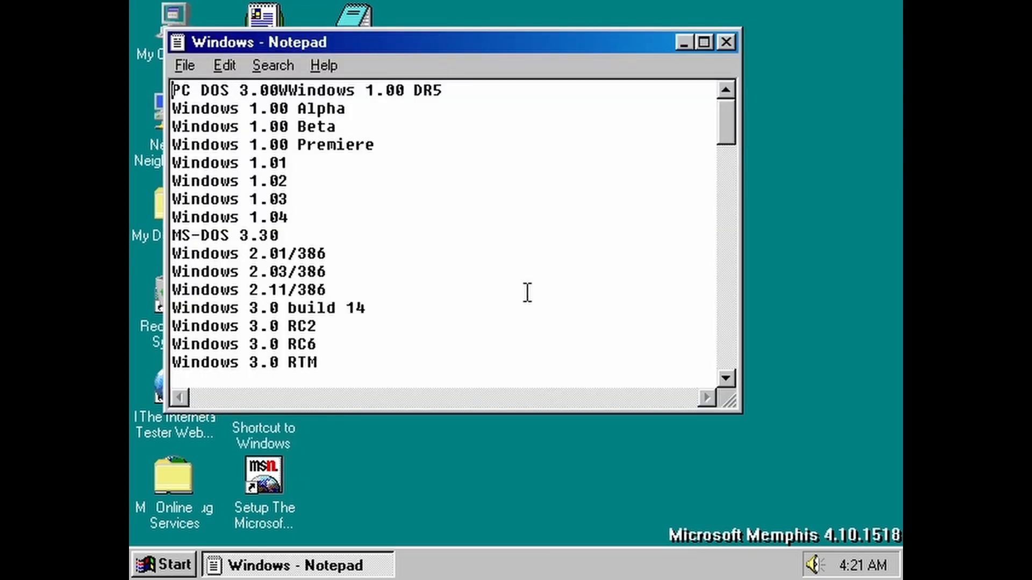
pyautogui.moveTo(727, 140); pyautogui.dragTo(722, 361)
pyautogui.click(663, 373)
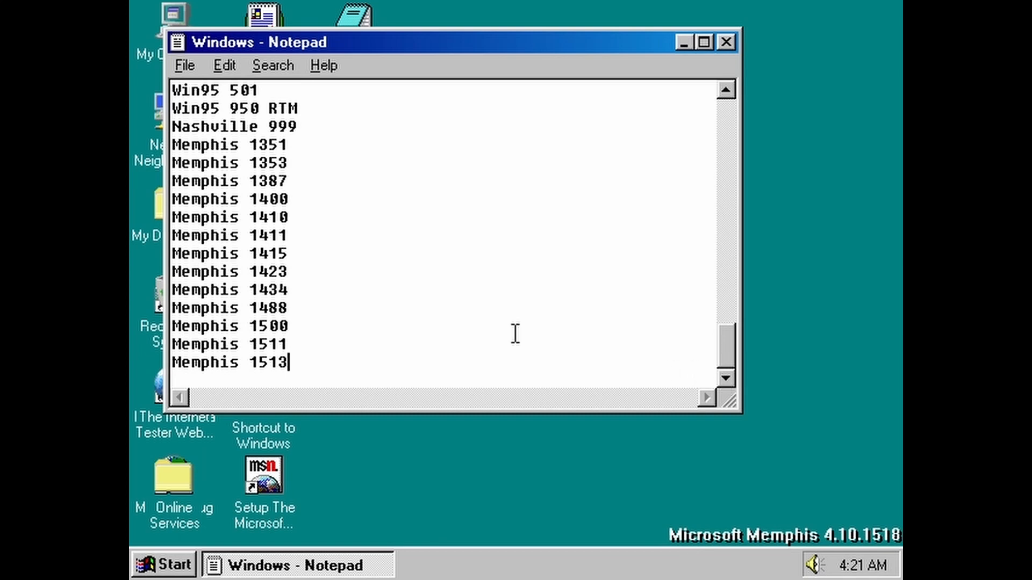
pyautogui.press('Return')
pyautogui.write('Mem')
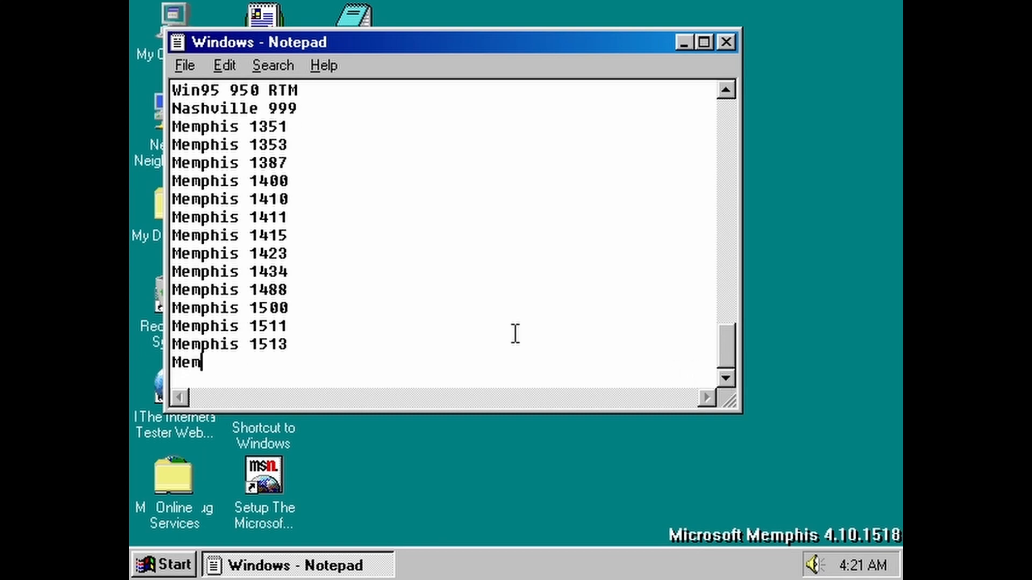
pyautogui.write('phis 1518')
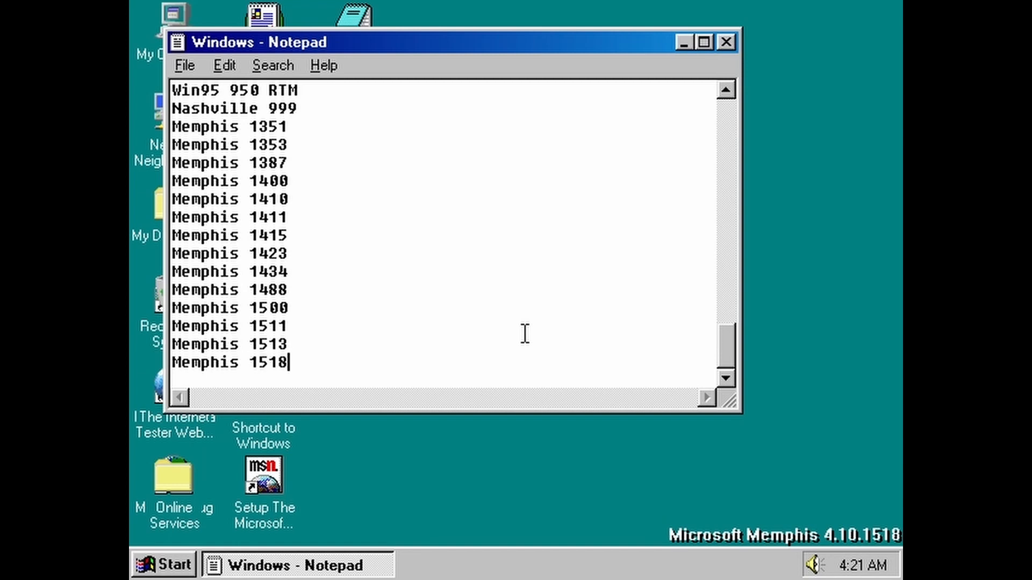
pyautogui.click(725, 43)
pyautogui.click(483, 341)
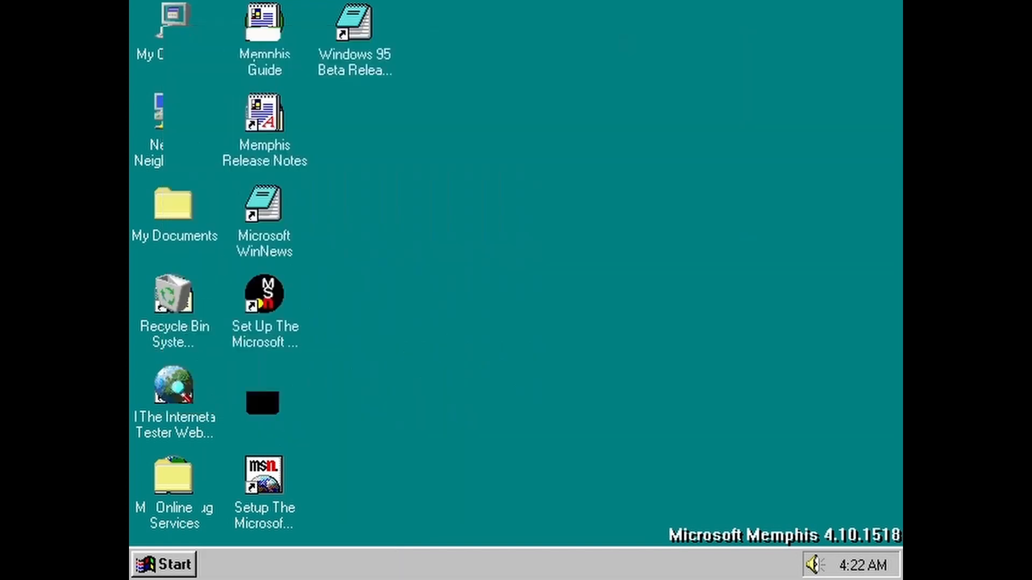